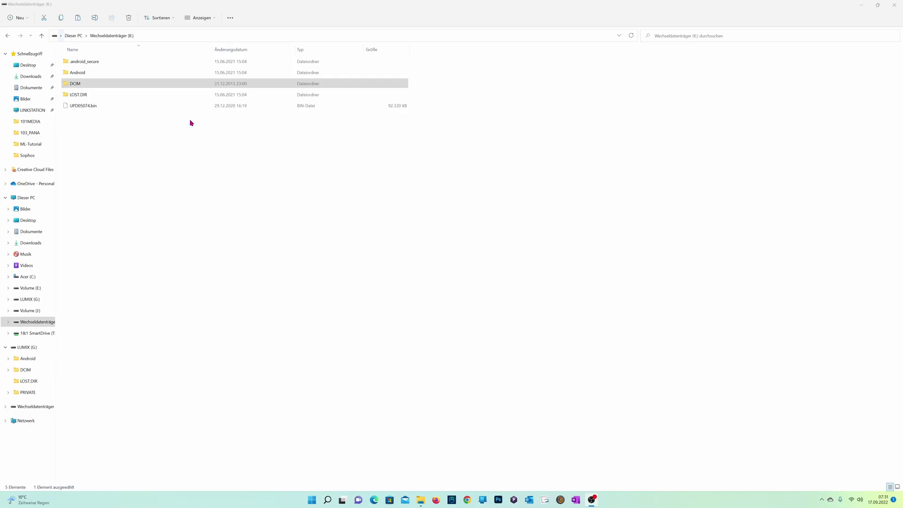
Open the 101MEDIA folder inside DCIM on the removable drive to view the recorded time-lapse video.
left_click(113, 85)
double_click(113, 85)
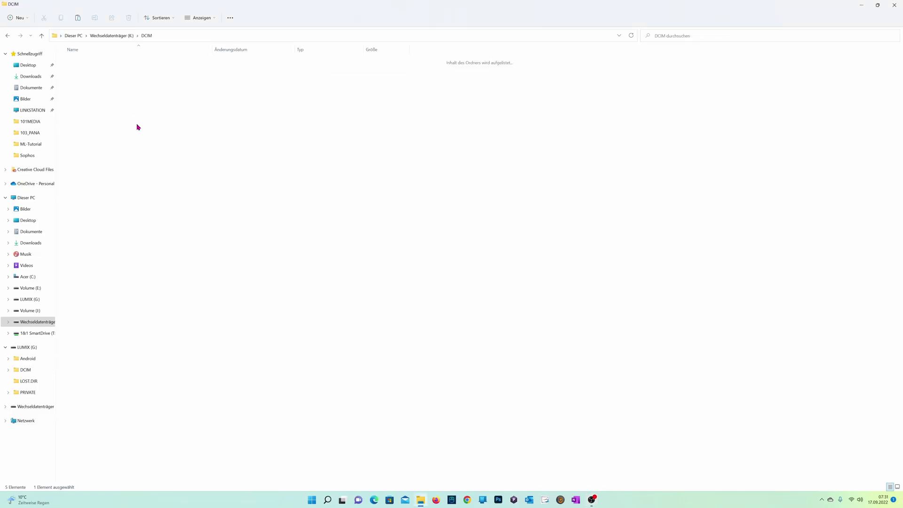
left_click(82, 75)
double_click(82, 75)
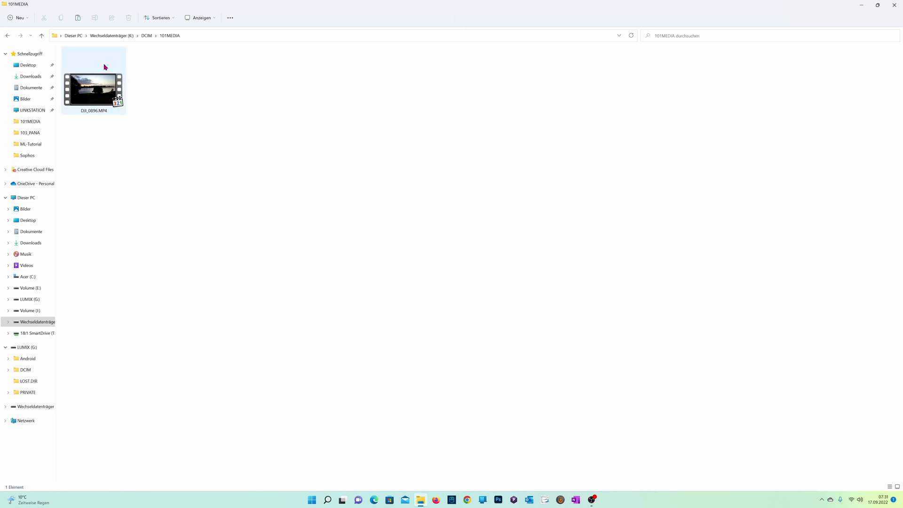
Go back to the DCIM folder and open the 101_0896 folder inside TIMELAPSE to view its image sequence.
left_click(147, 36)
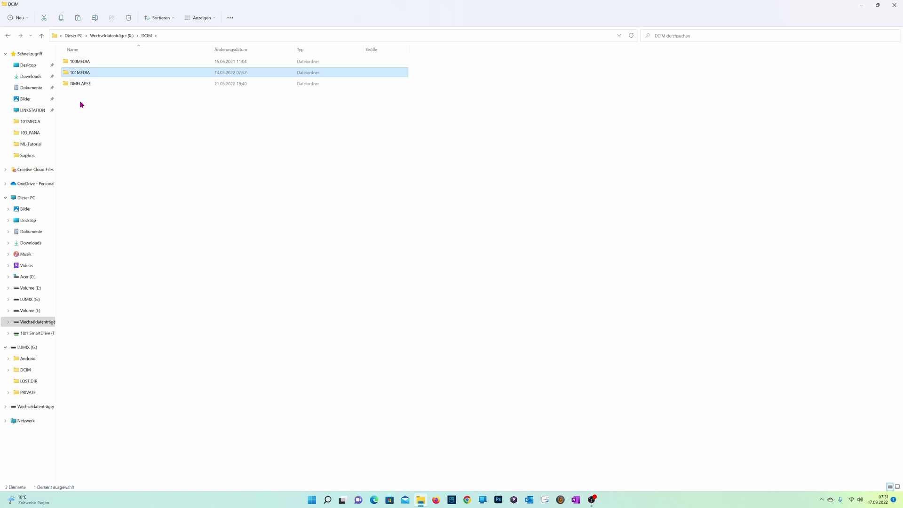
double_click(85, 84)
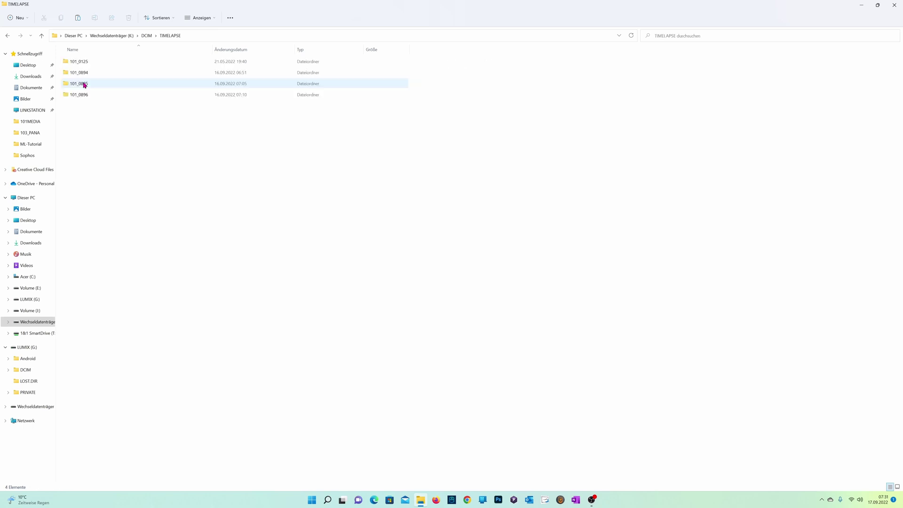
left_click(79, 95)
double_click(79, 96)
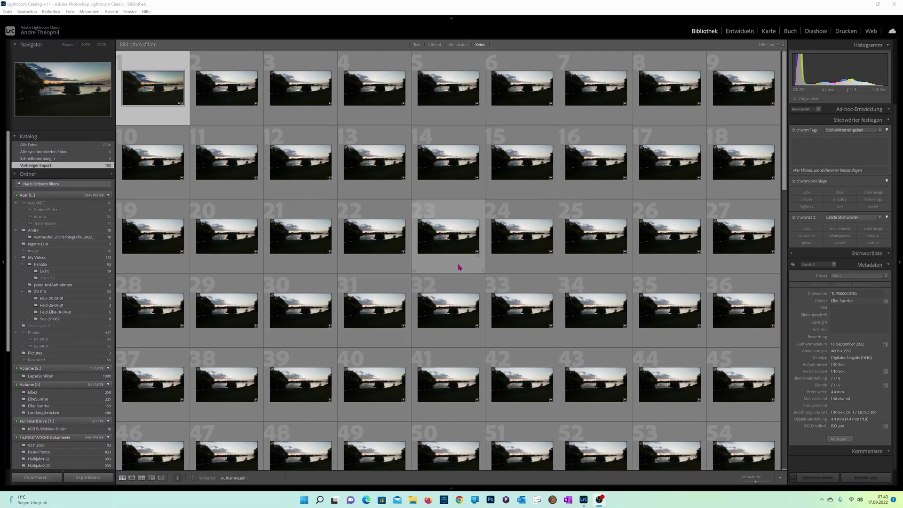
Open the first photo in the Develop module and compare it with the unedited second photo of the sequence.
left_click(739, 32)
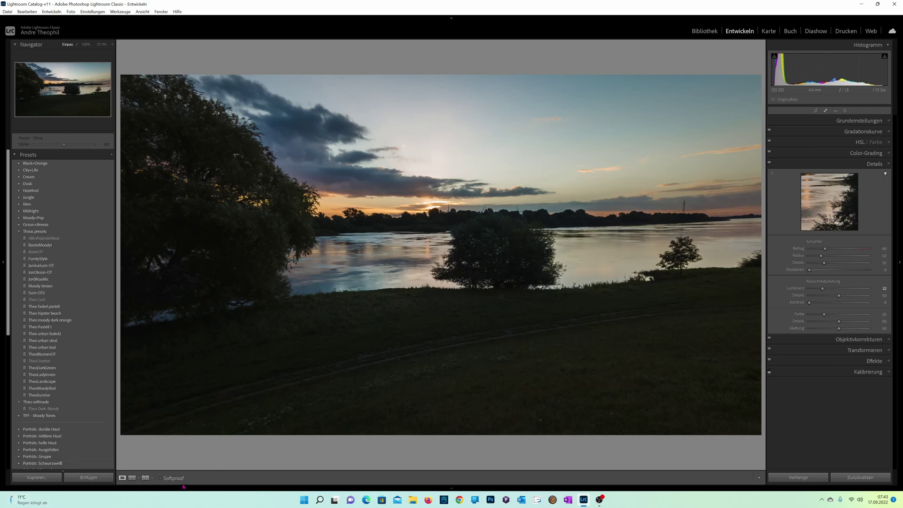
mouse_move(158, 490)
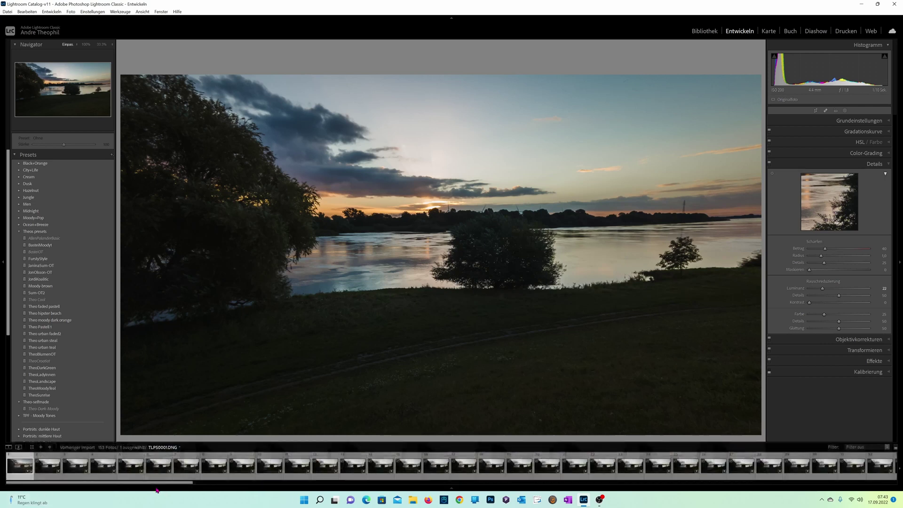
left_click(47, 470)
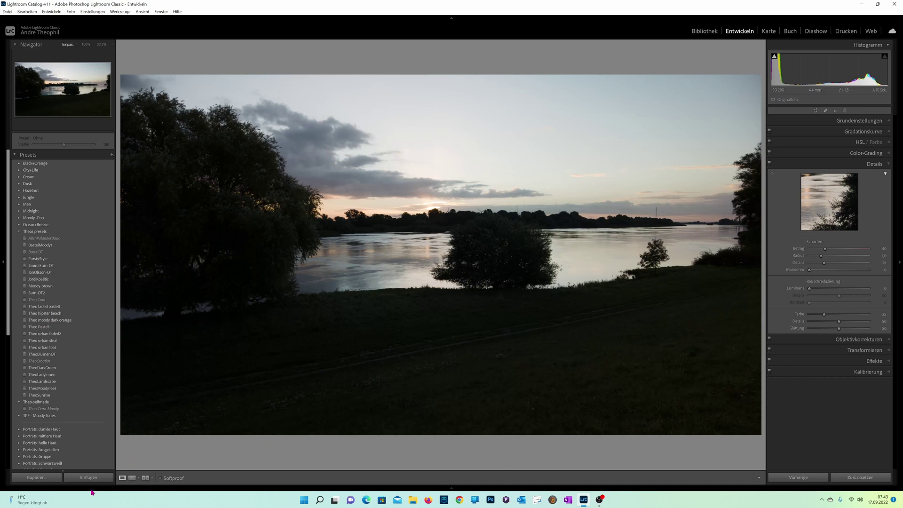
mouse_move(93, 489)
left_click(25, 472)
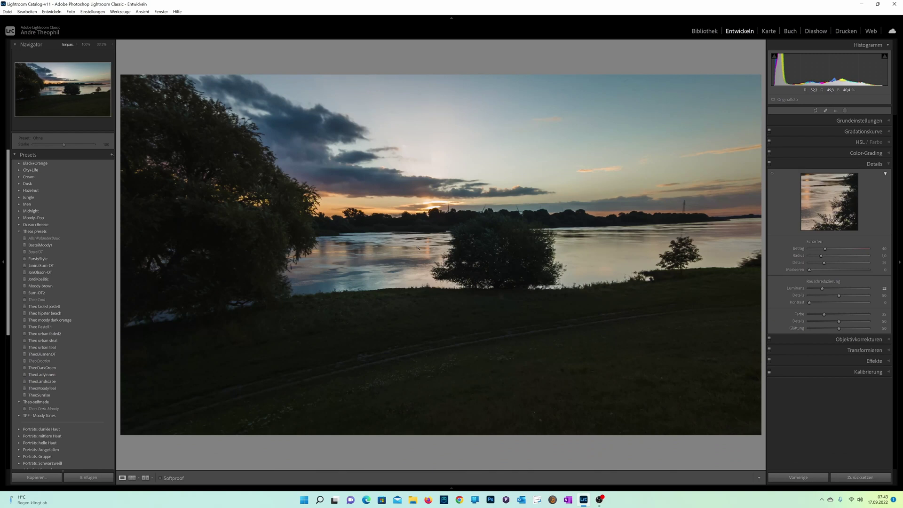
Review the first photo's basic adjustments and tone curve, and set the green saturation in HSL to -30.
left_click(818, 123)
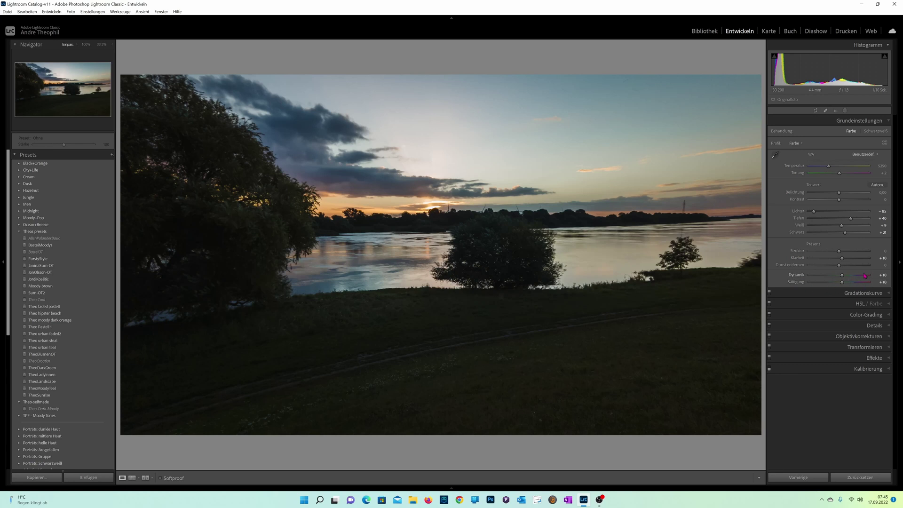
left_click(810, 293)
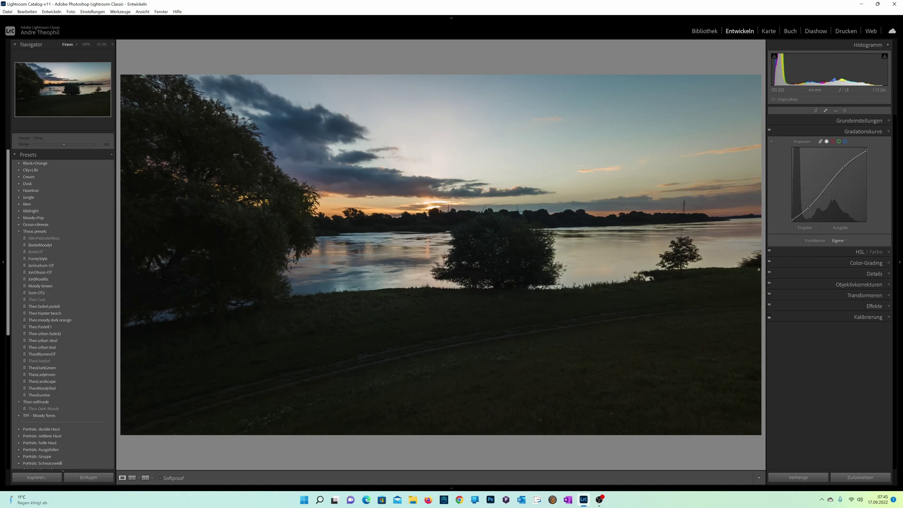
left_click(825, 254)
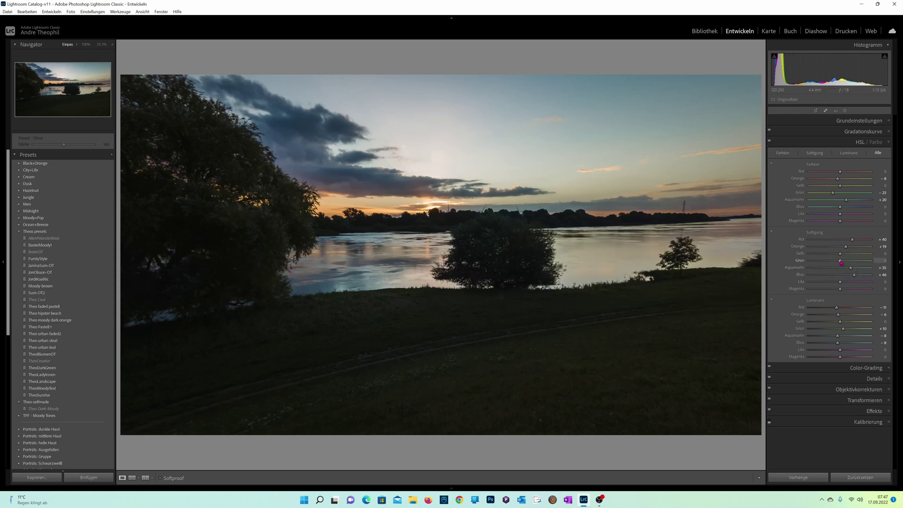
left_click_drag(841, 262, 835, 263)
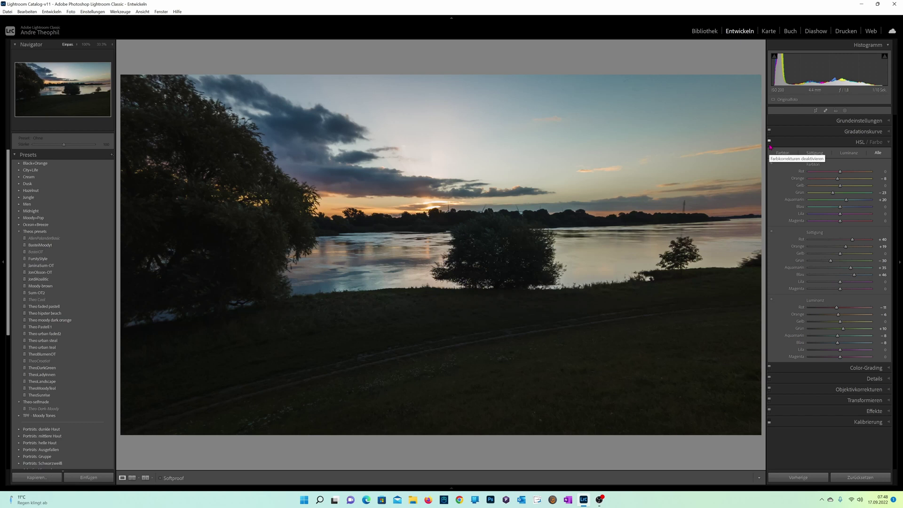
Toggle the HSL colour corrections off and on several times to compare their effect on the photo.
left_click(770, 146)
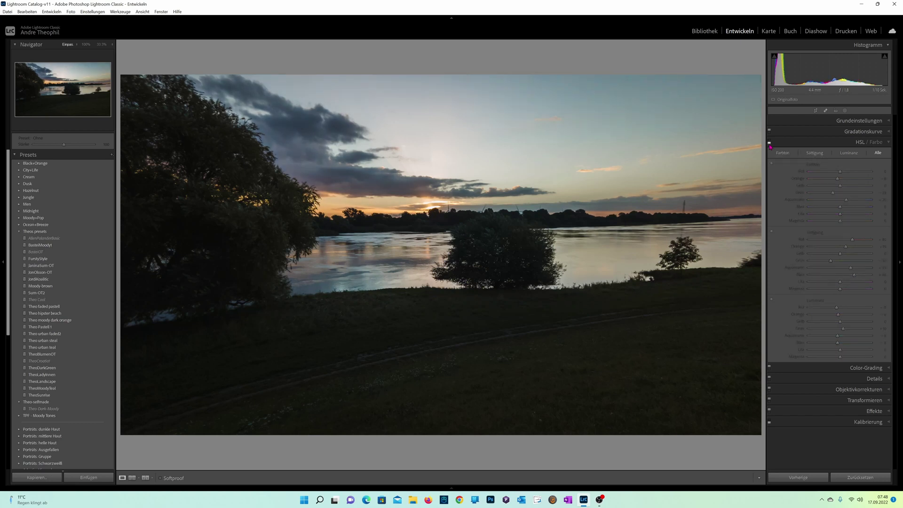
left_click(770, 146)
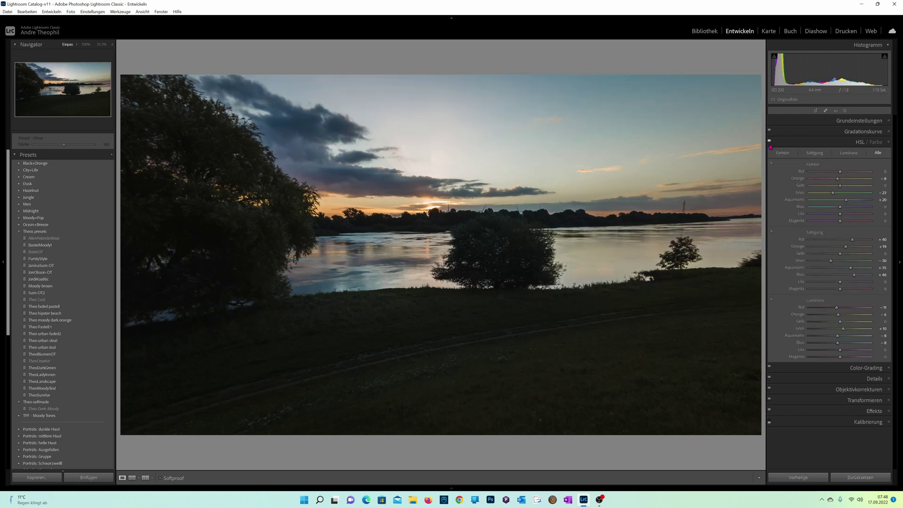
left_click(770, 146)
left_click(770, 146)
left_click(770, 146)
left_click(770, 146)
left_click(802, 142)
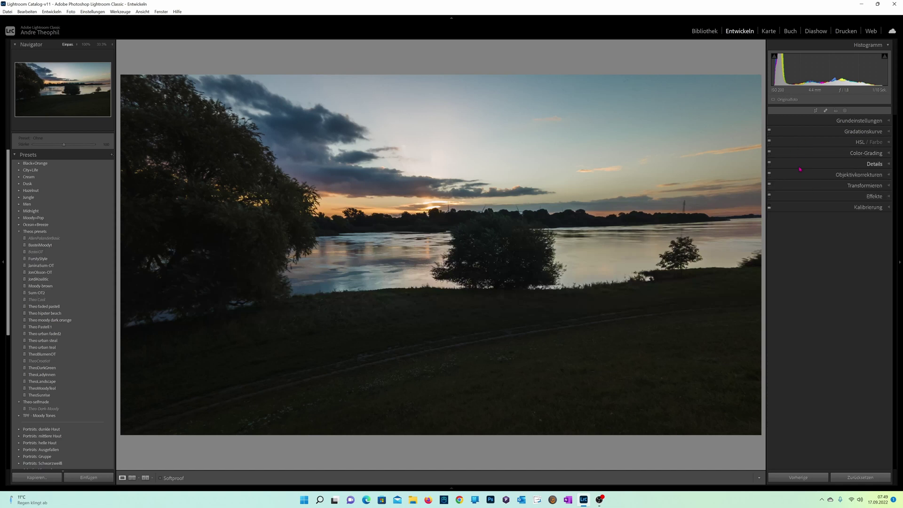
Review the first photo's color grading, detail, effects and calibration settings.
left_click(858, 154)
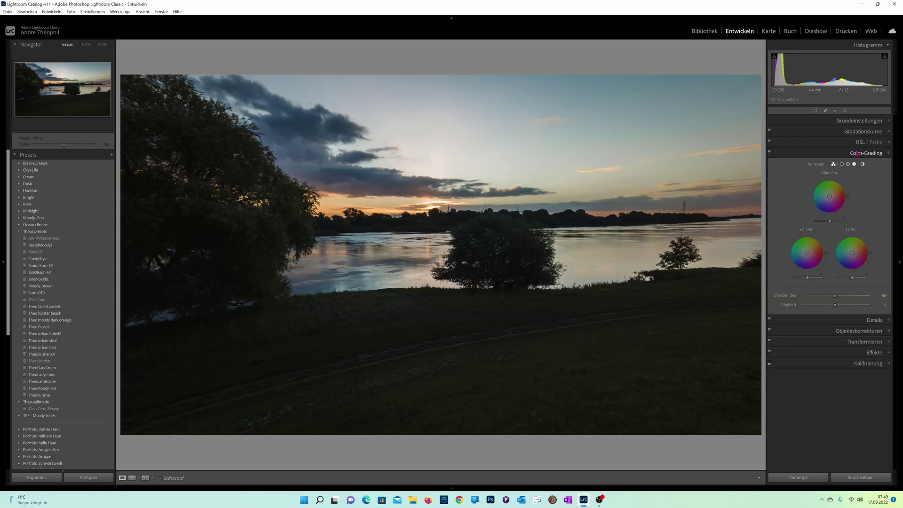
left_click(808, 154)
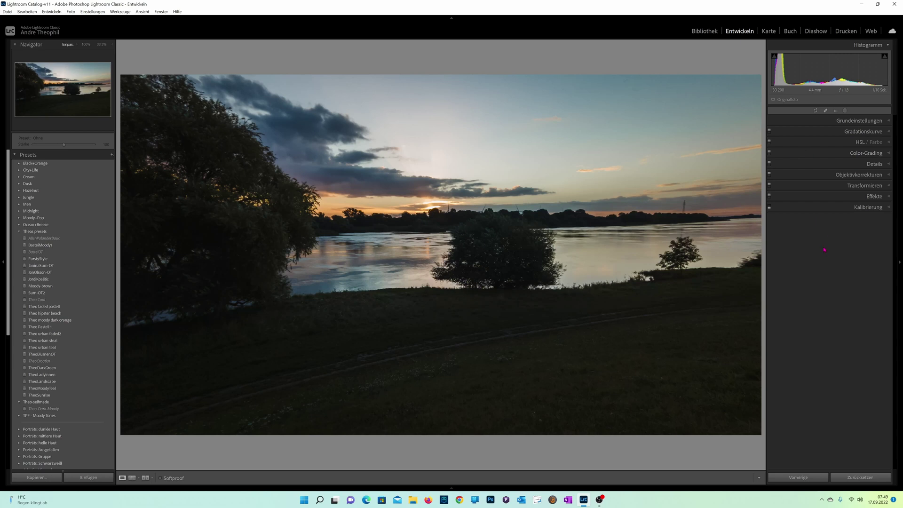
left_click(804, 165)
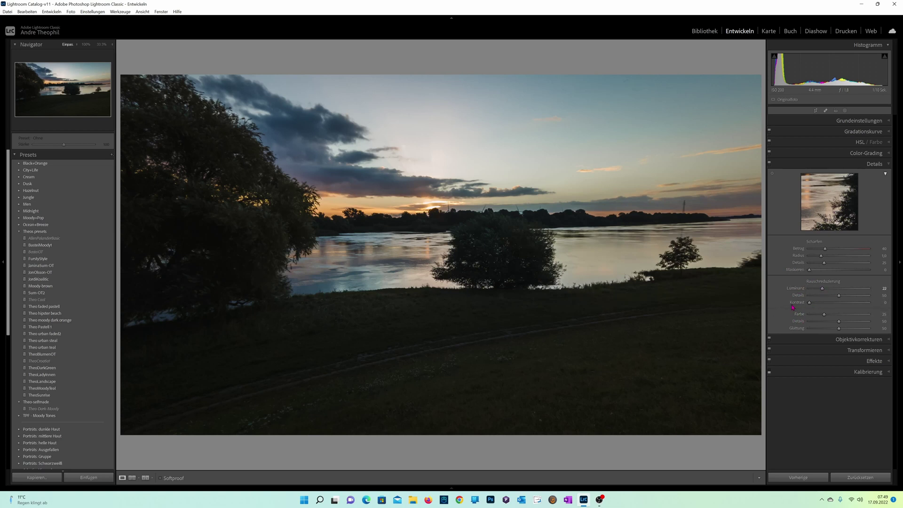
left_click(814, 361)
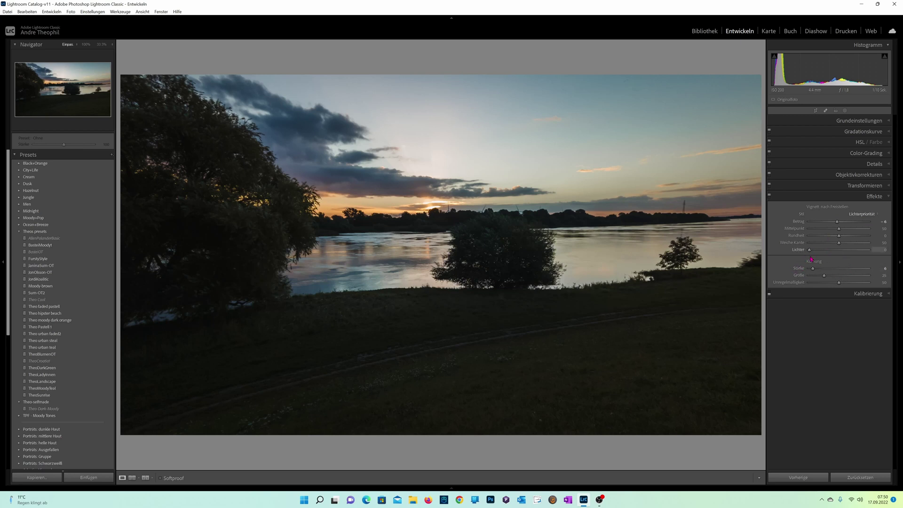
left_click(817, 294)
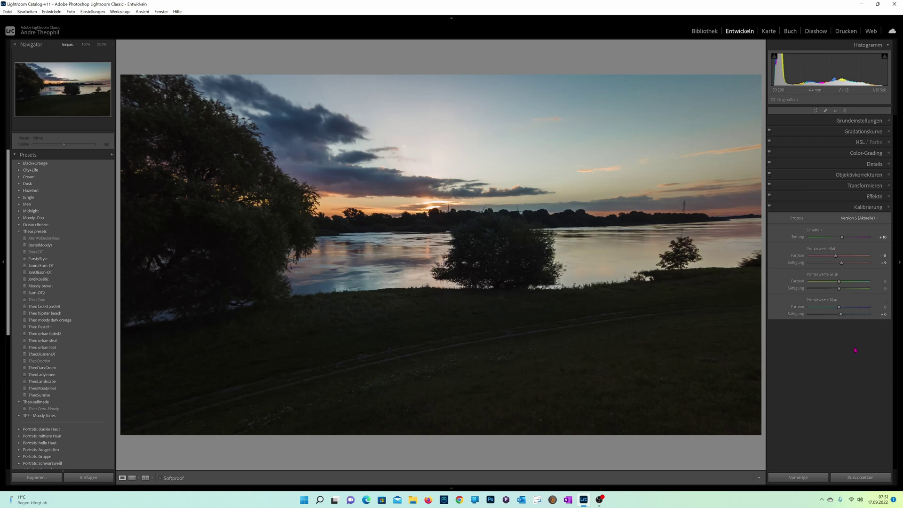
left_click(794, 208)
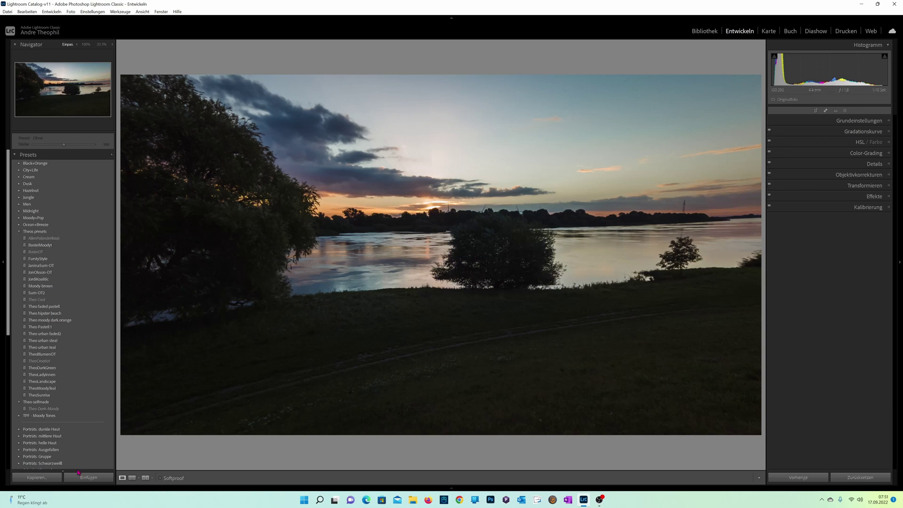
Copy the first photo's develop settings, including basic adjustments, tone curve, HSL, color grading, detail, effects and calibration.
left_click(32, 478)
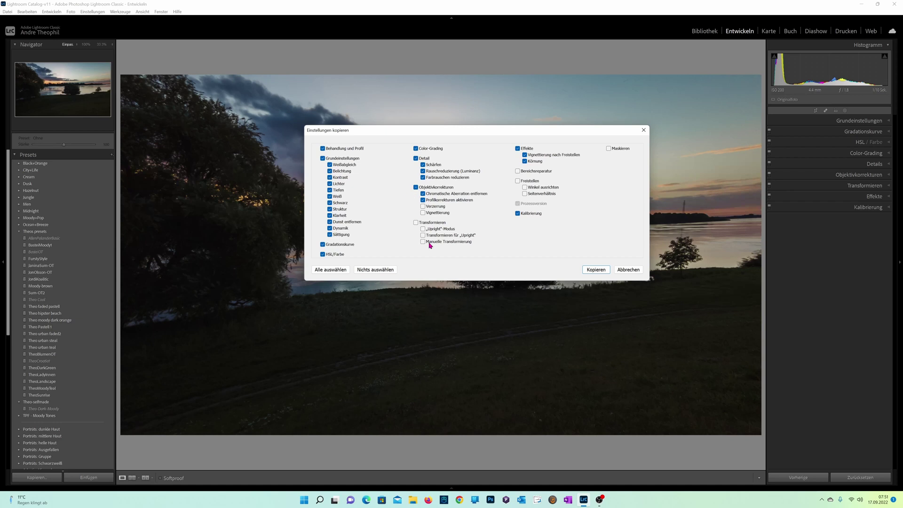
left_click(592, 272)
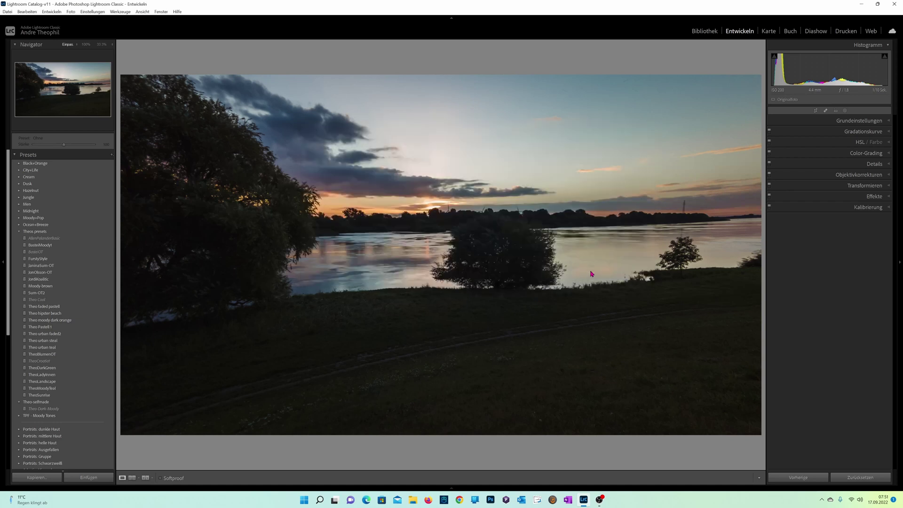
Select every photo from the second through the last one, TLPS0153.DNG, and paste the copied develop settings onto them.
mouse_move(44, 484)
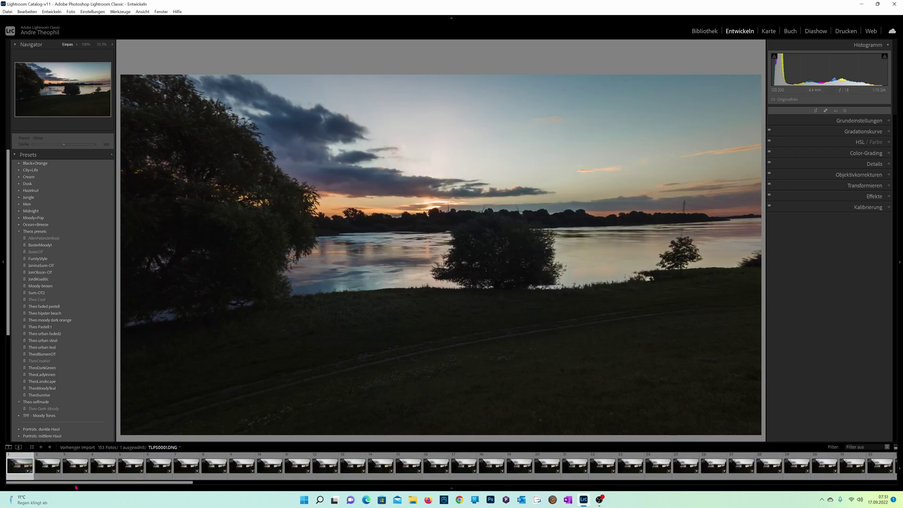
left_click(50, 468)
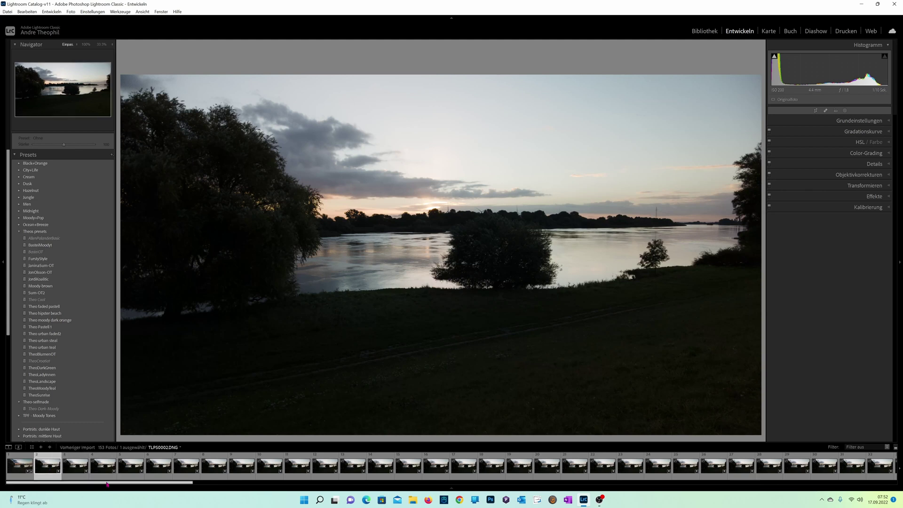
left_click_drag(106, 486, 812, 487)
left_click(884, 466, "shift")
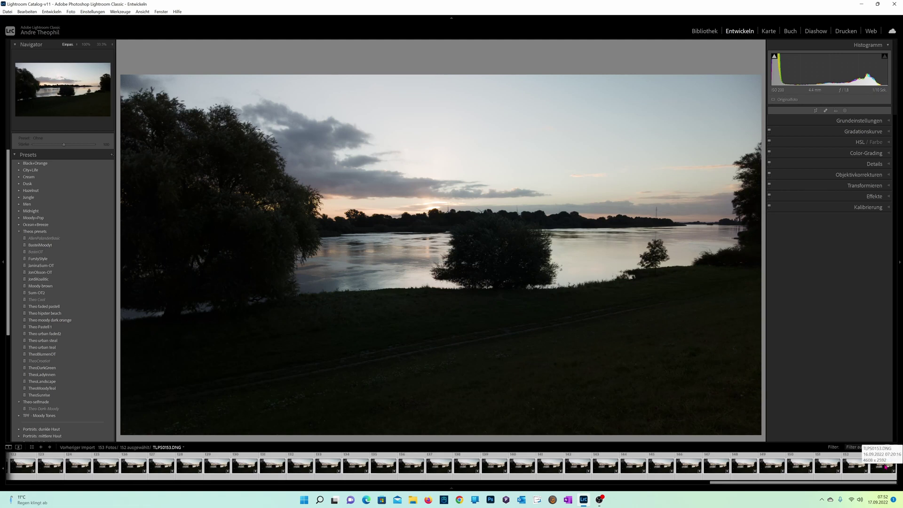
right_click(886, 467)
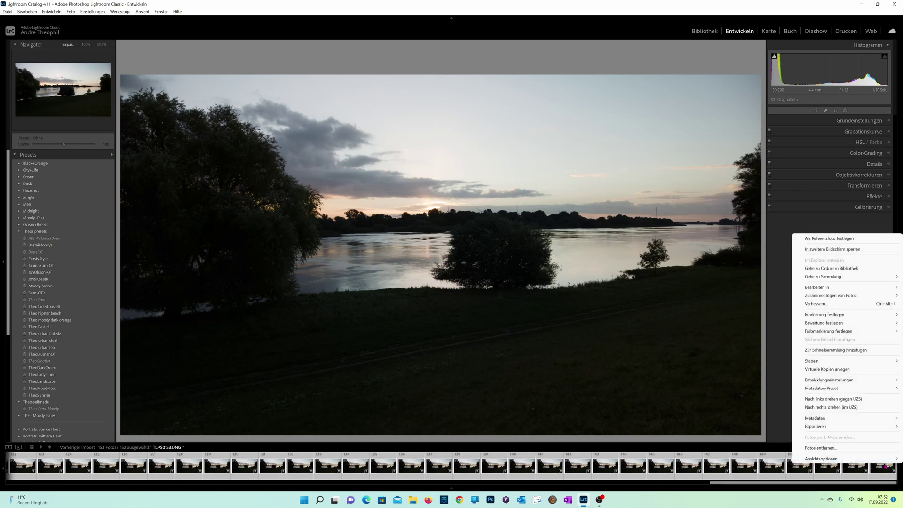
mouse_move(859, 381)
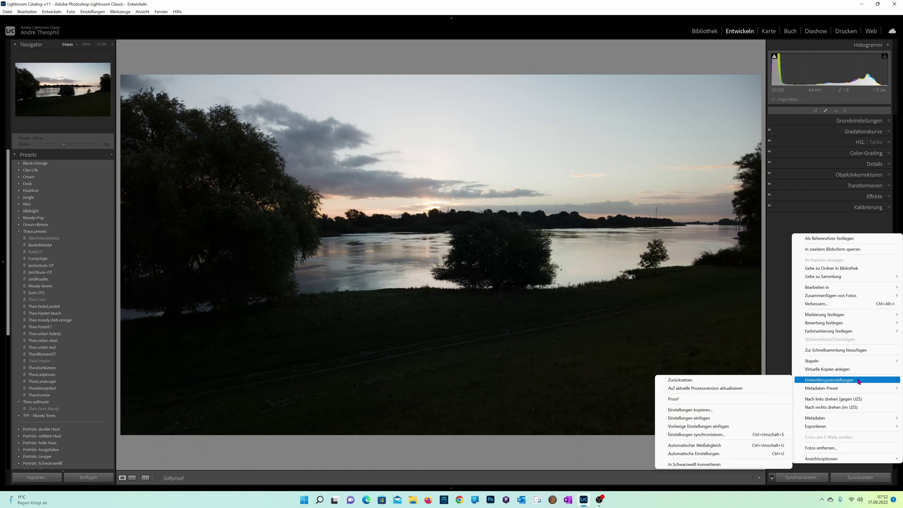
left_click(706, 418)
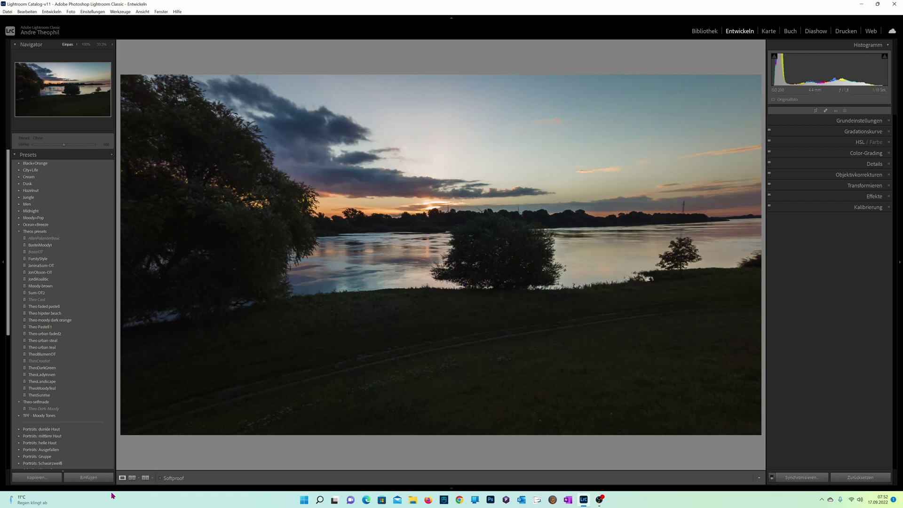
Return to the Library grid and examine the edited photos from the start to the end of the sequence.
key("g")
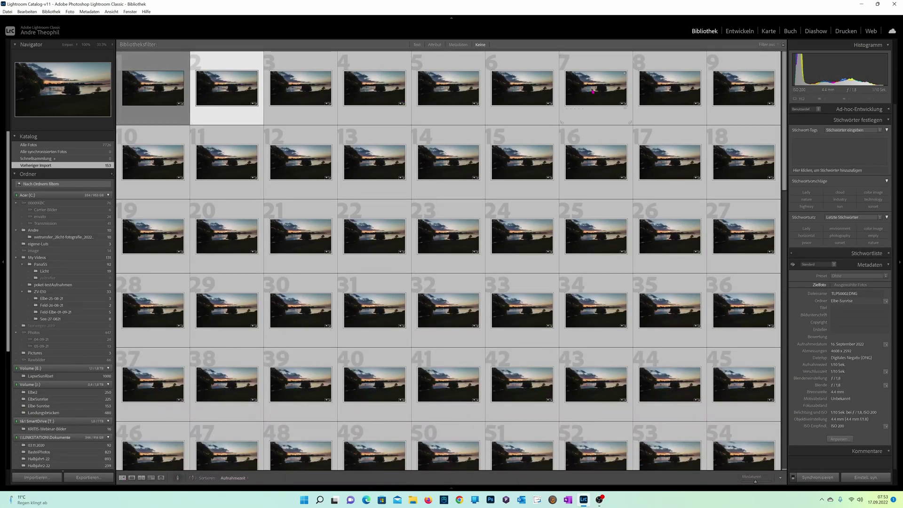
scroll(632, 185, "down", 2)
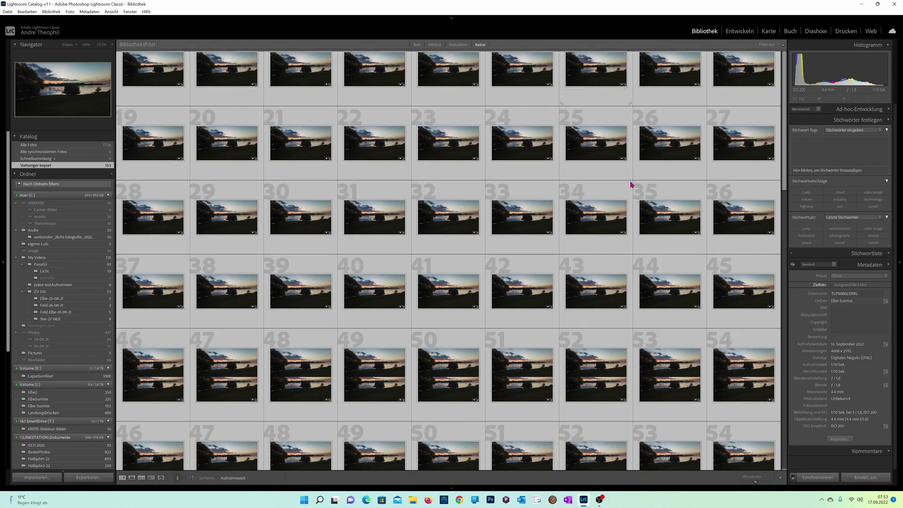
key("End")
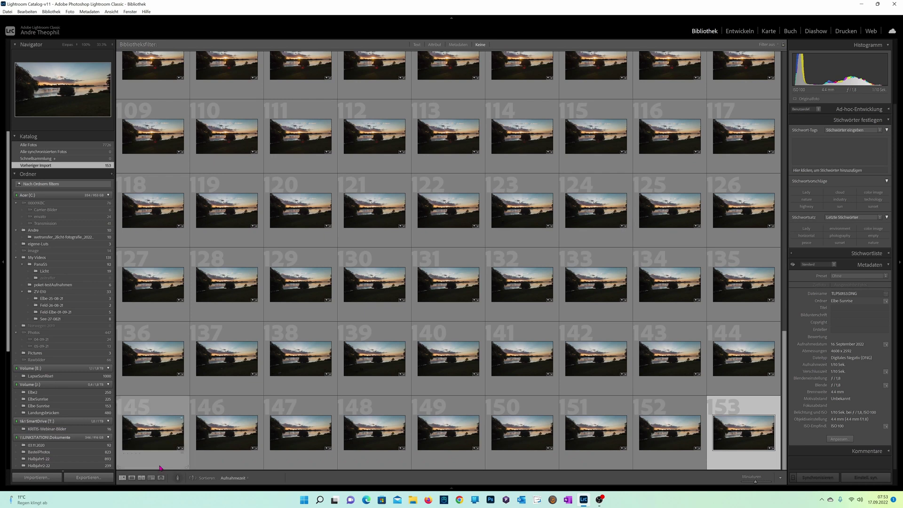
left_click(132, 479)
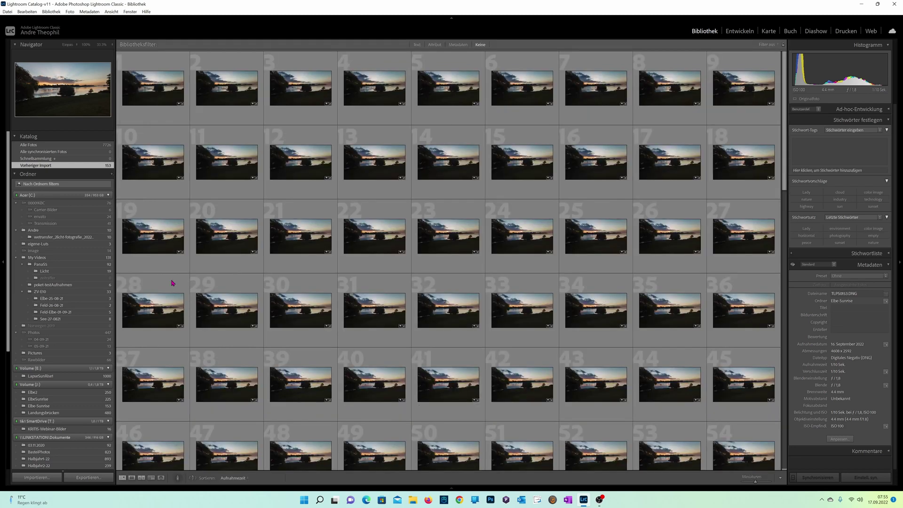
scroll(585, 272, "down", 10)
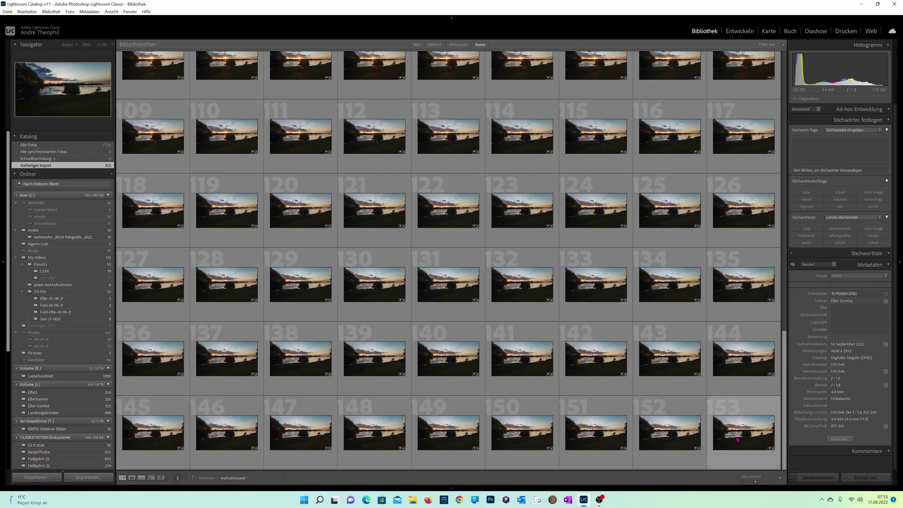
Export all photos to E:\TL-Tutorial\timelapse as sRGB JPEGs at quality 100, fitted to 3840 × 2160 pixels and sequentially named Sunrise.
key("ctrl+a")
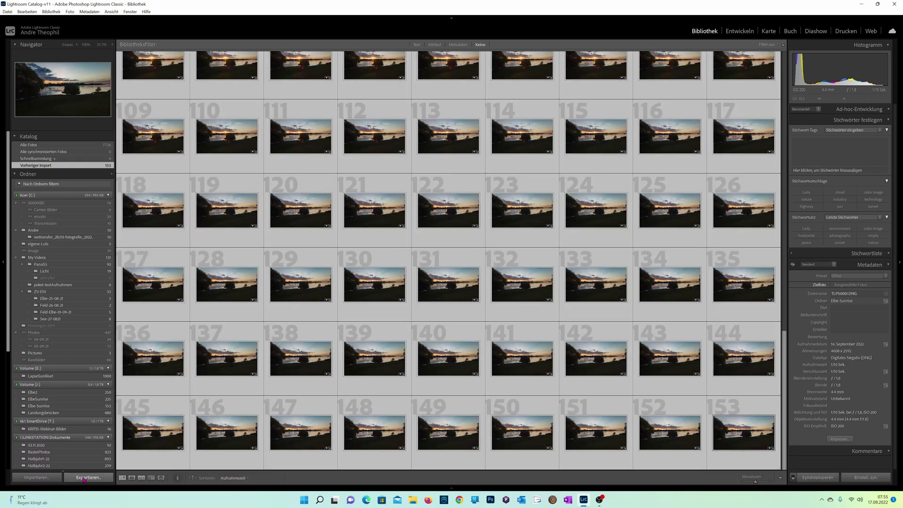
left_click(87, 477)
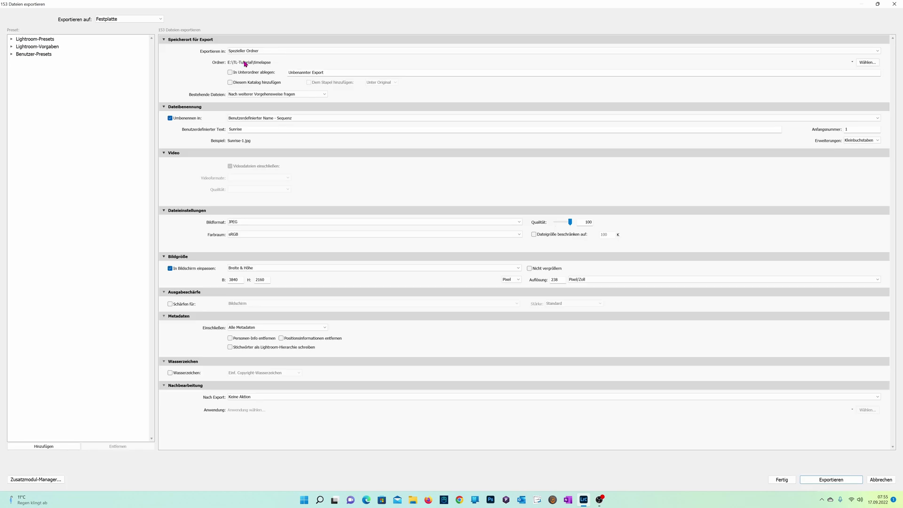
left_click(870, 63)
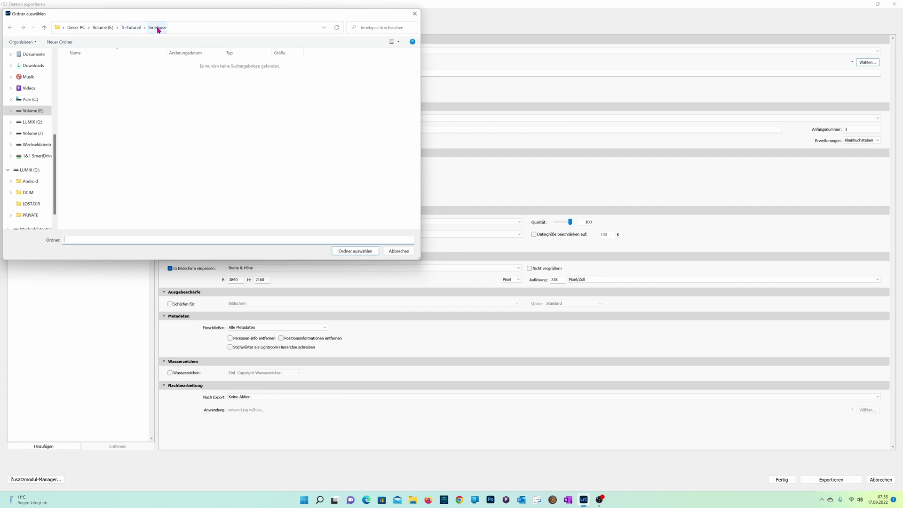
left_click(352, 251)
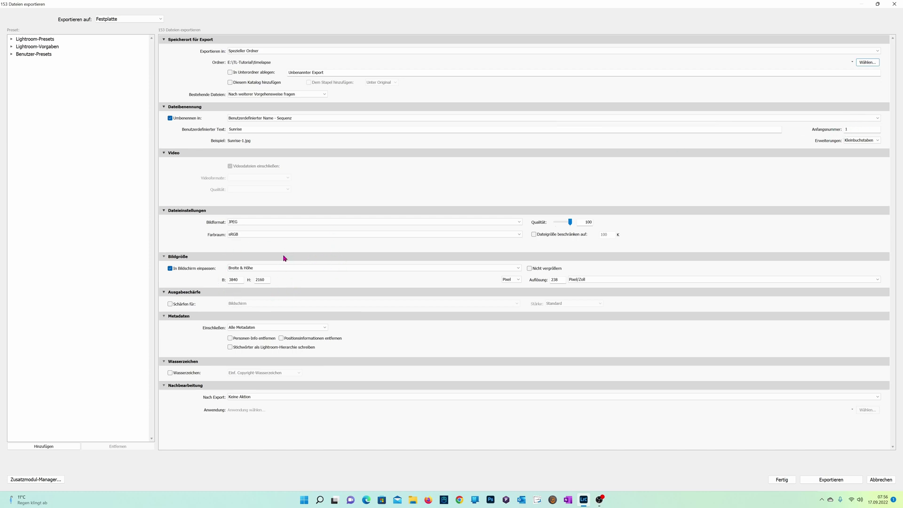
left_click(819, 481)
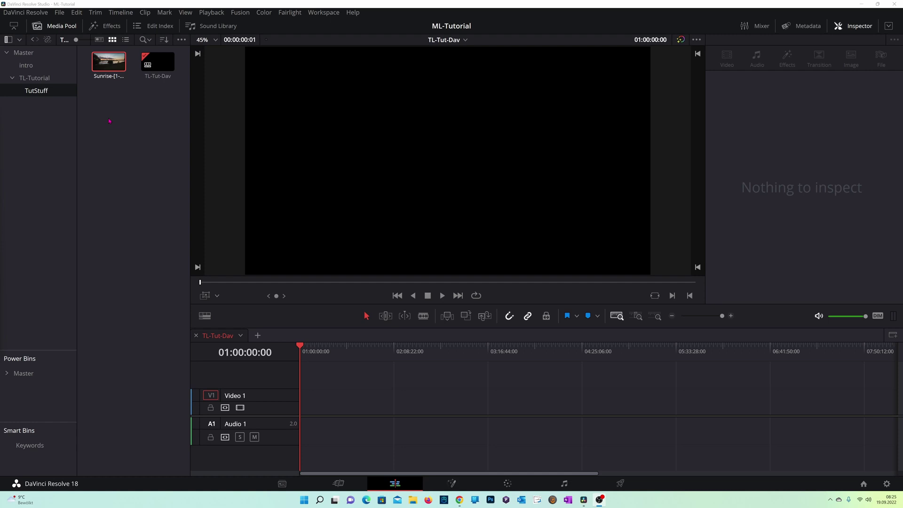
In DaVinci Resolve, place the Sunrise-[1-153].jpg image sequence at the start of Video 1 and preview its beginning.
left_click_drag(105, 52, 304, 413)
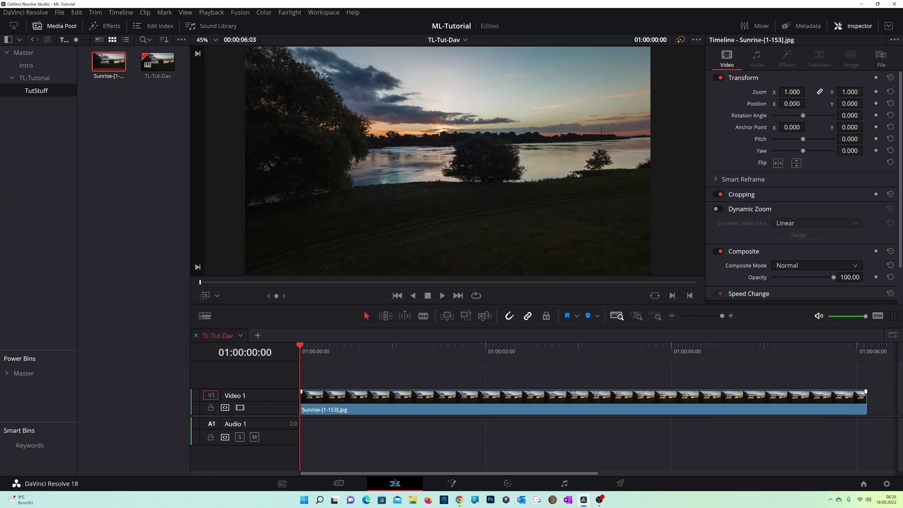
key("space")
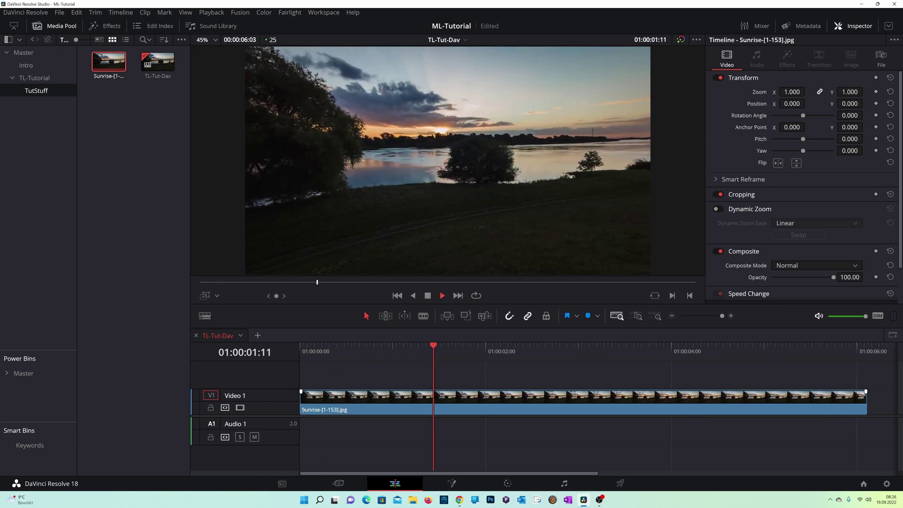
key("space")
key("Home")
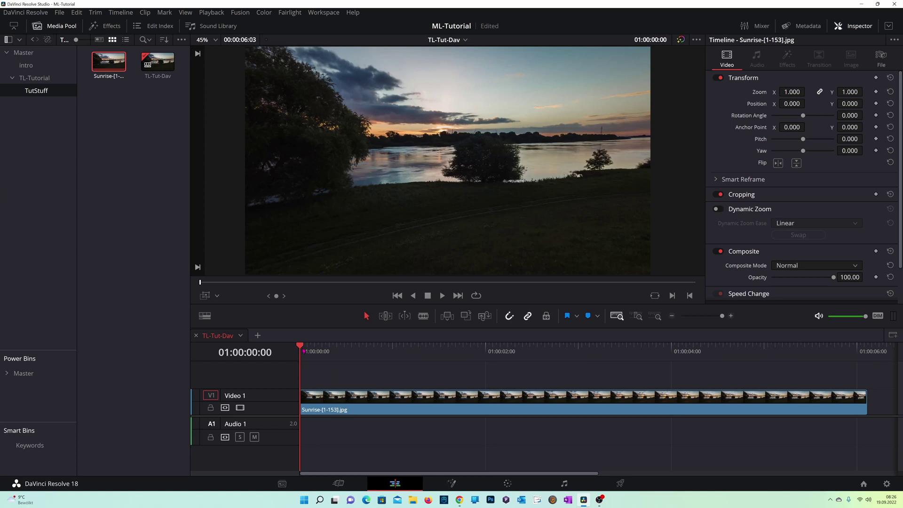
Enable Dynamic Zoom for the Sunrise sequence clip on the timeline and expand its settings.
left_click(407, 406)
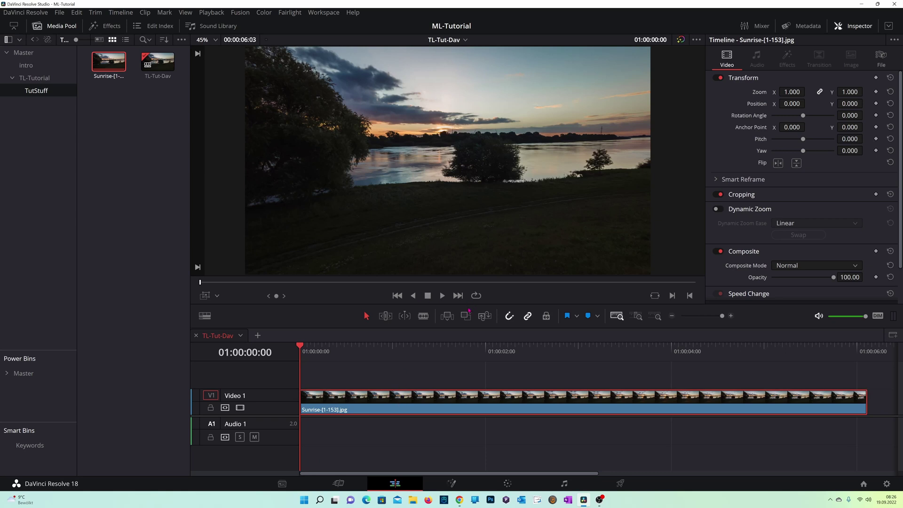
left_click(746, 212)
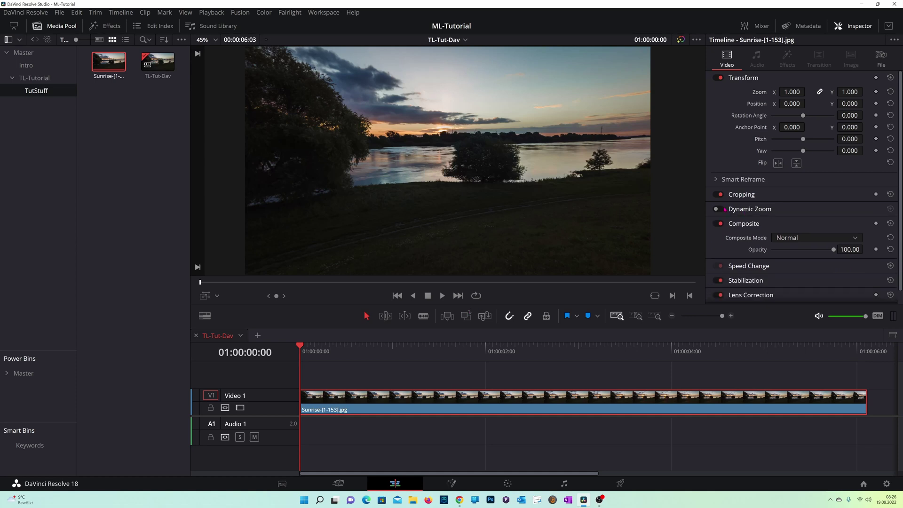
left_click(720, 209)
left_click(750, 209)
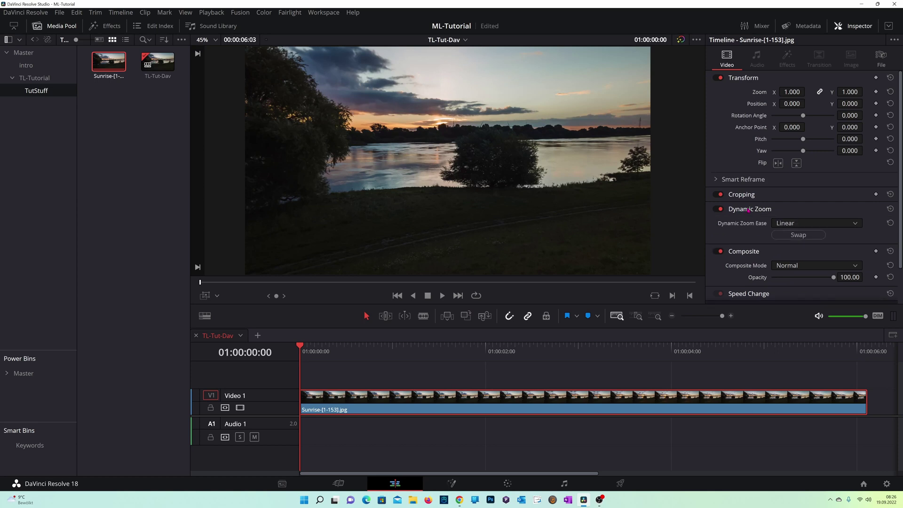
Make the Dynamic Zoom run from full frame to a smaller end frame shifted slightly right within the image, and play back the result.
left_click(205, 296)
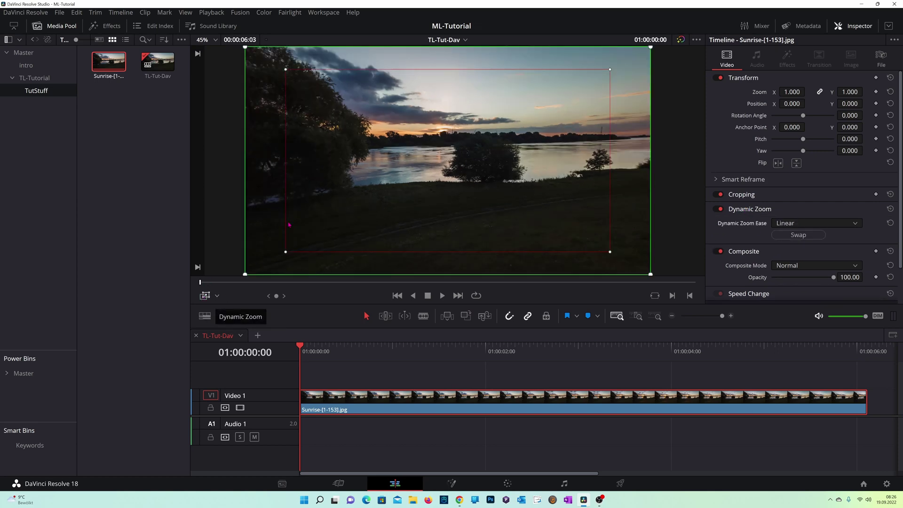
left_click_drag(285, 253, 309, 240)
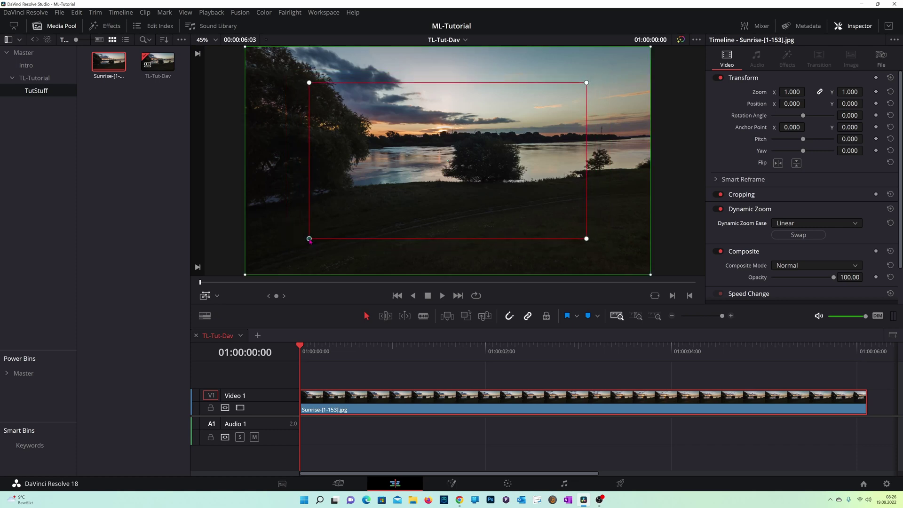
left_click_drag(475, 166, 501, 166)
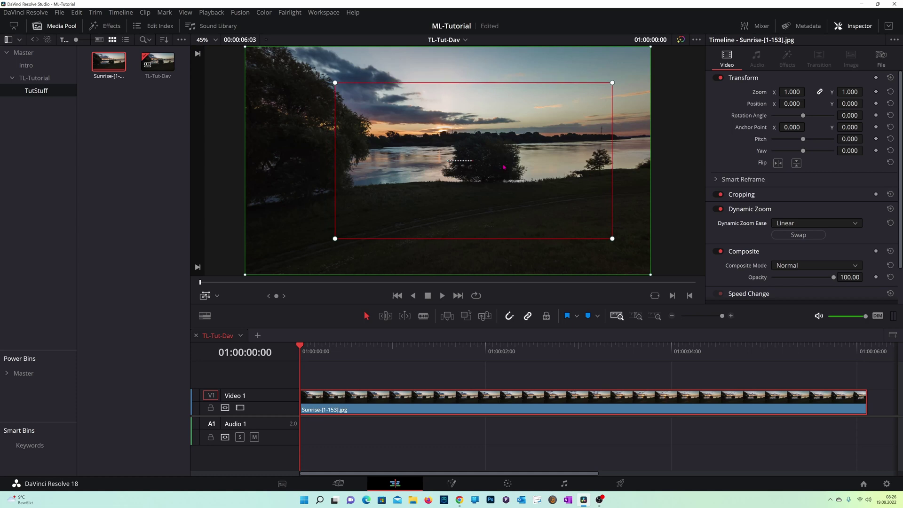
key("shift+grave")
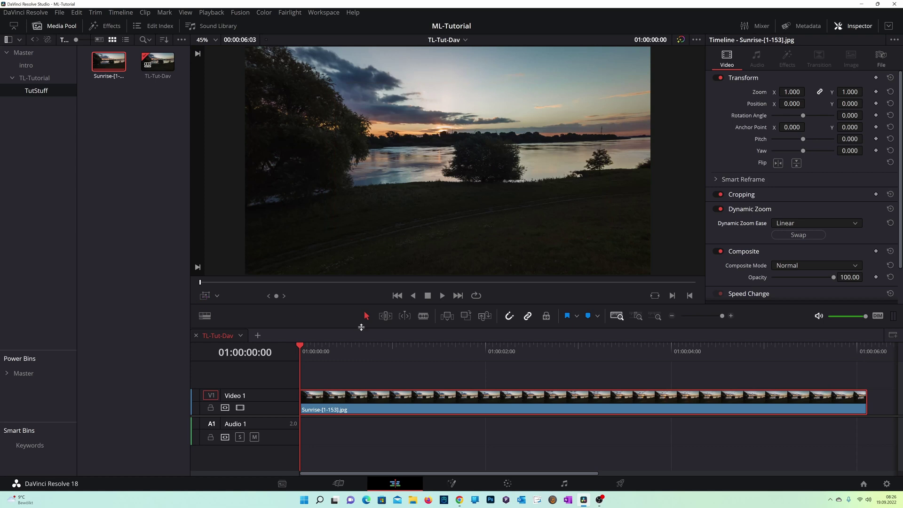
left_click(442, 296)
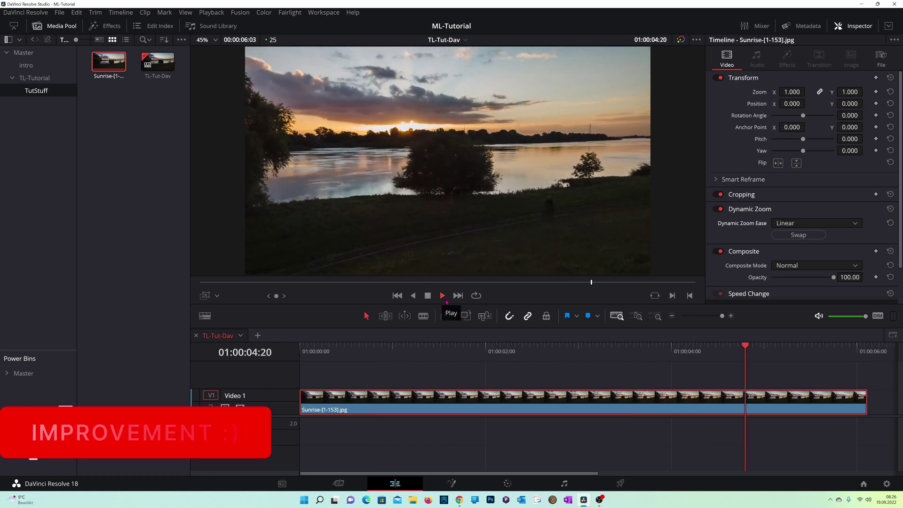
left_click(446, 301)
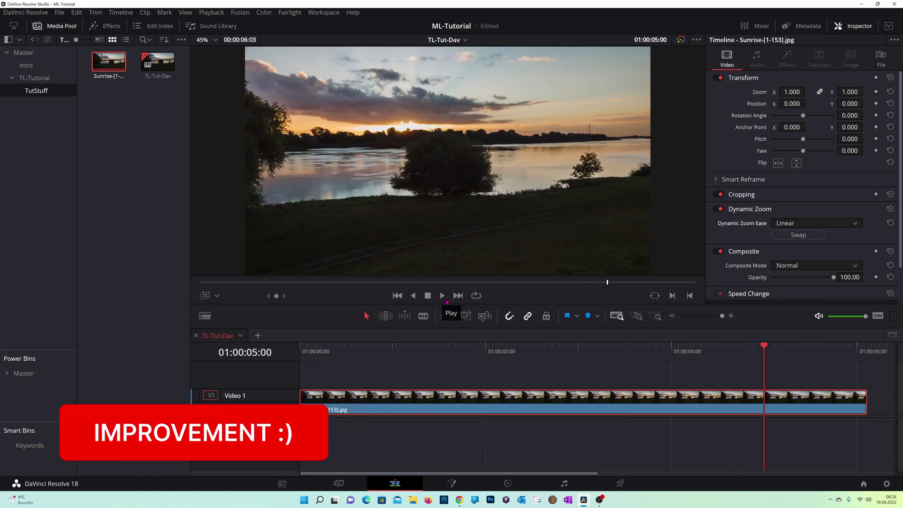